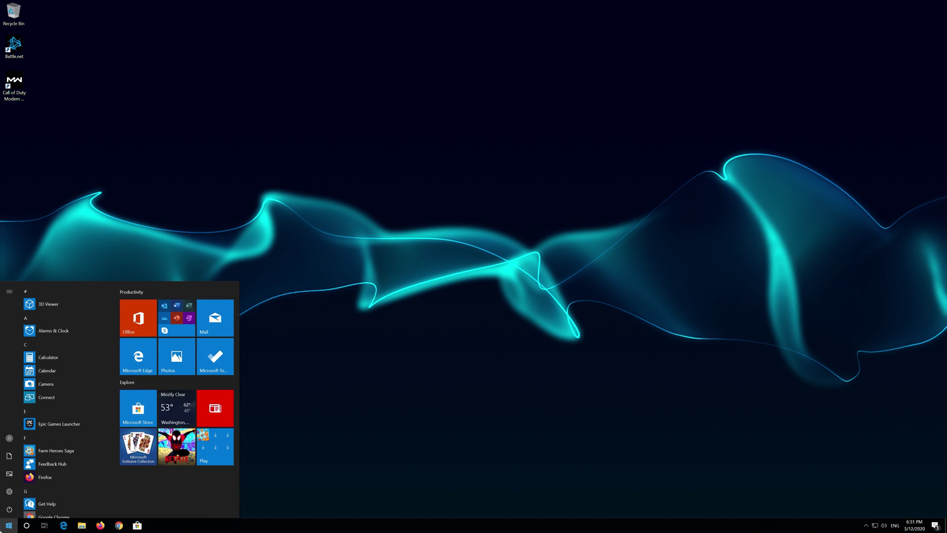
- Open Windows Settings from the Start menu's expanded left rail
{"action": "mouse_move", "coordinate": [5, 491]}
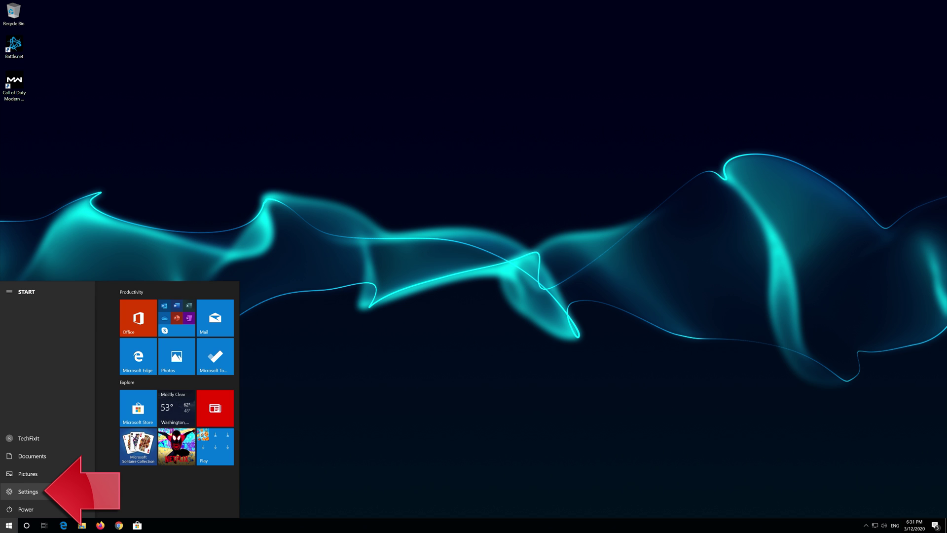
{"action": "left_click", "coordinate": [28, 491]}
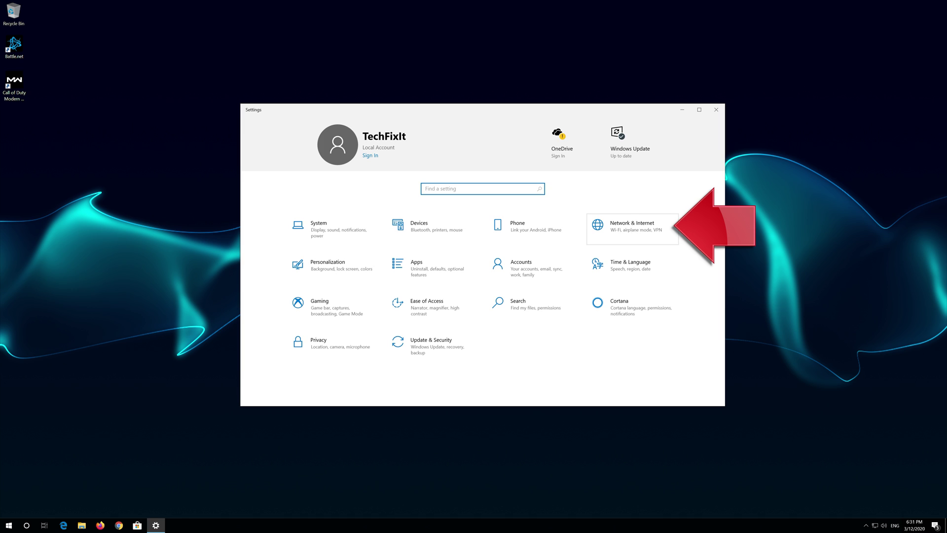
- Go to Network & Internet Status and follow its Network reset link
{"action": "left_click", "coordinate": [630, 230]}
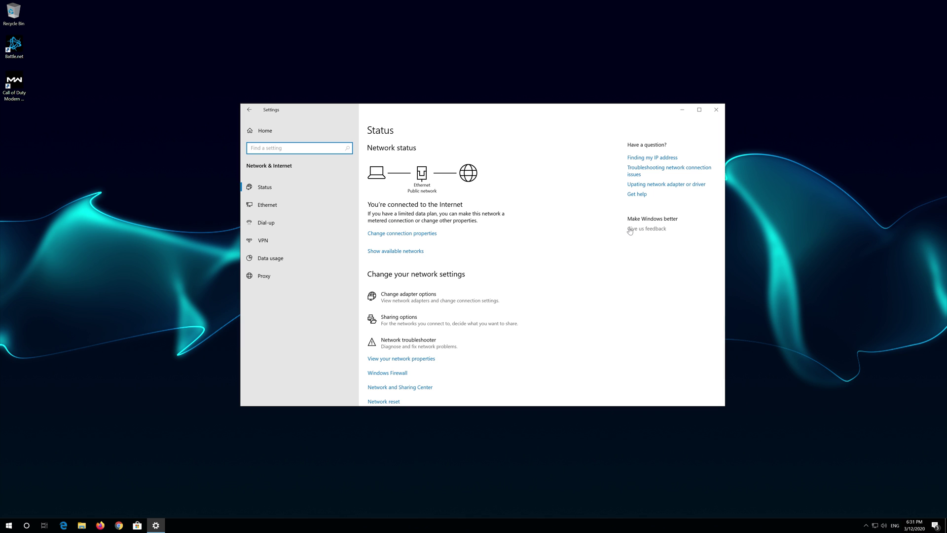
{"action": "scroll", "coordinate": [455, 262], "scroll_direction": "down", "scroll_amount": 1}
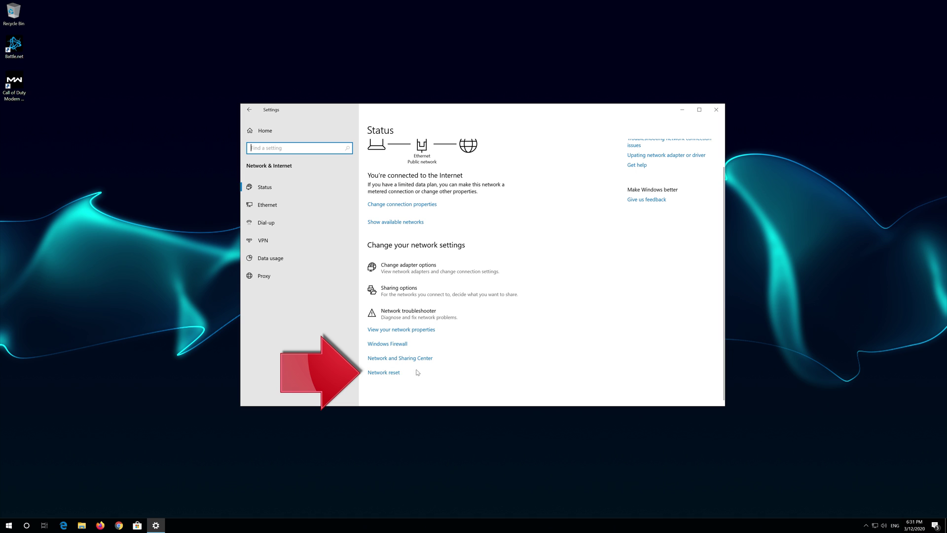
{"action": "left_click", "coordinate": [390, 372]}
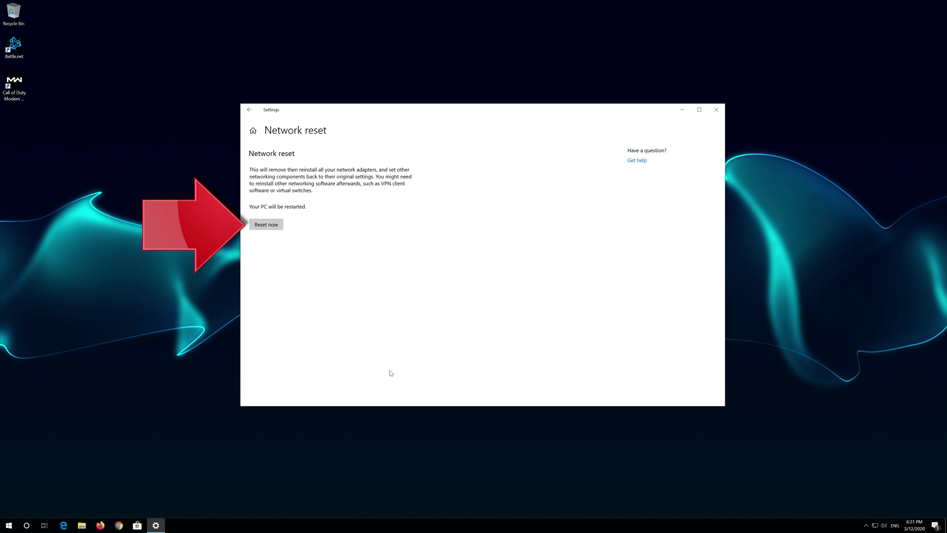
- Run Reset now, confirm Yes, dismiss the 5-minute sign-out notice, then close Settings
{"action": "left_click", "coordinate": [259, 227]}
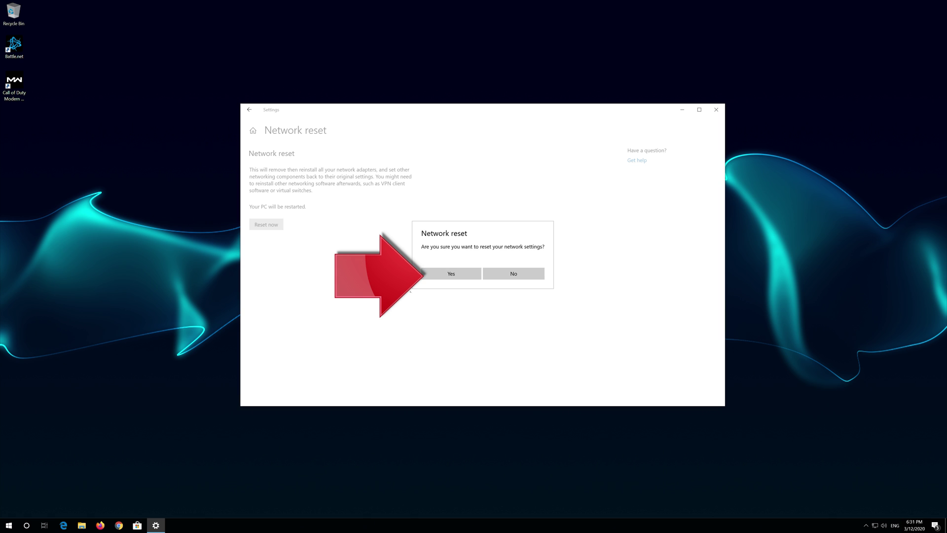
{"action": "left_click", "coordinate": [449, 274]}
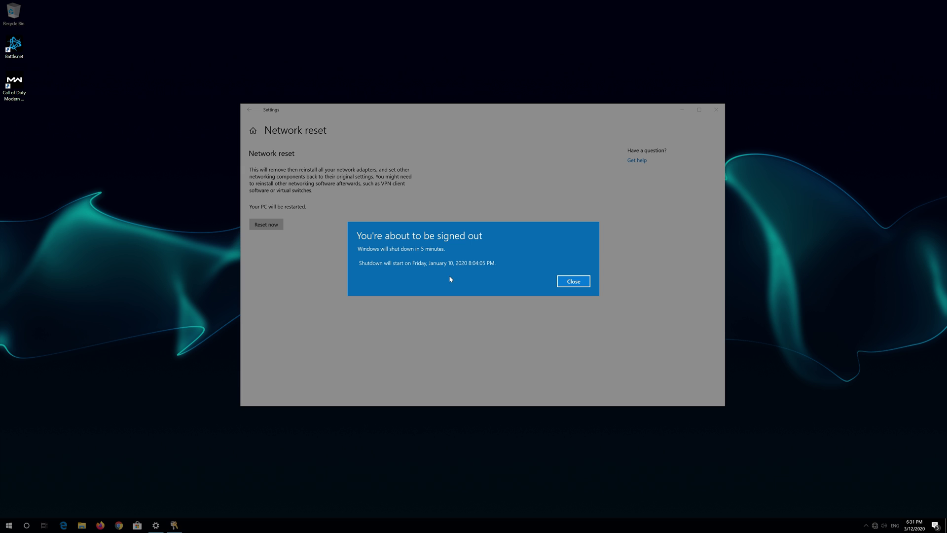
{"action": "left_click", "coordinate": [585, 282]}
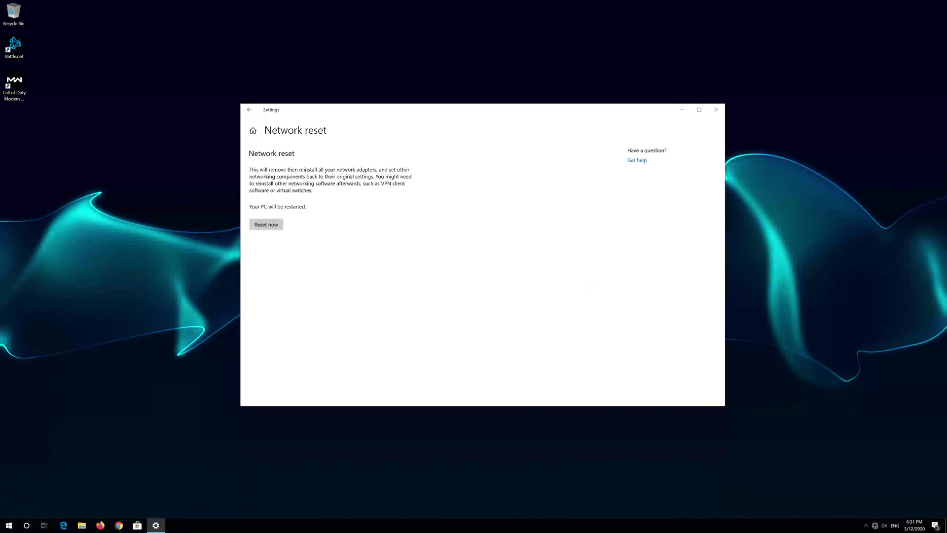
{"action": "left_click", "coordinate": [716, 110]}
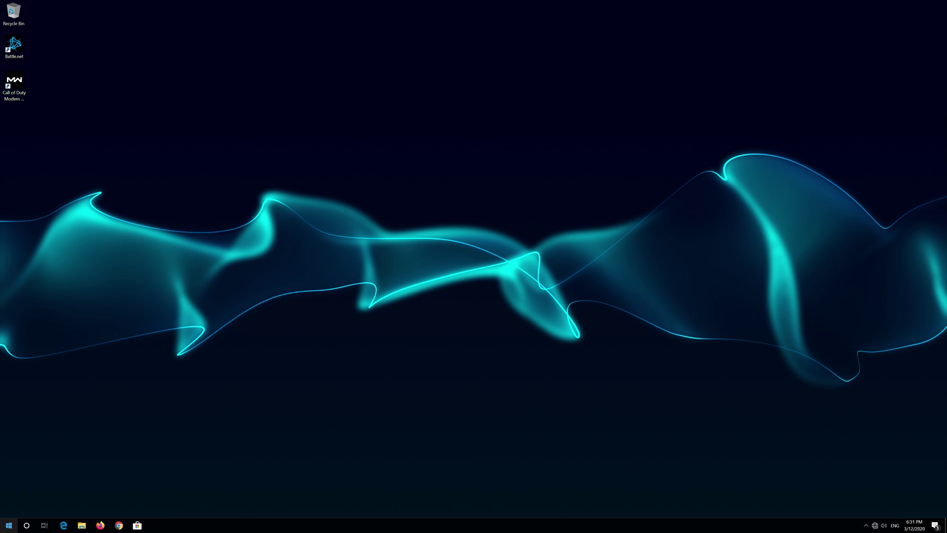
- Restart the PC from Start > Power, then allow it to be discoverable on the network
{"action": "left_click", "coordinate": [5, 522]}
{"action": "mouse_move", "coordinate": [4, 513]}
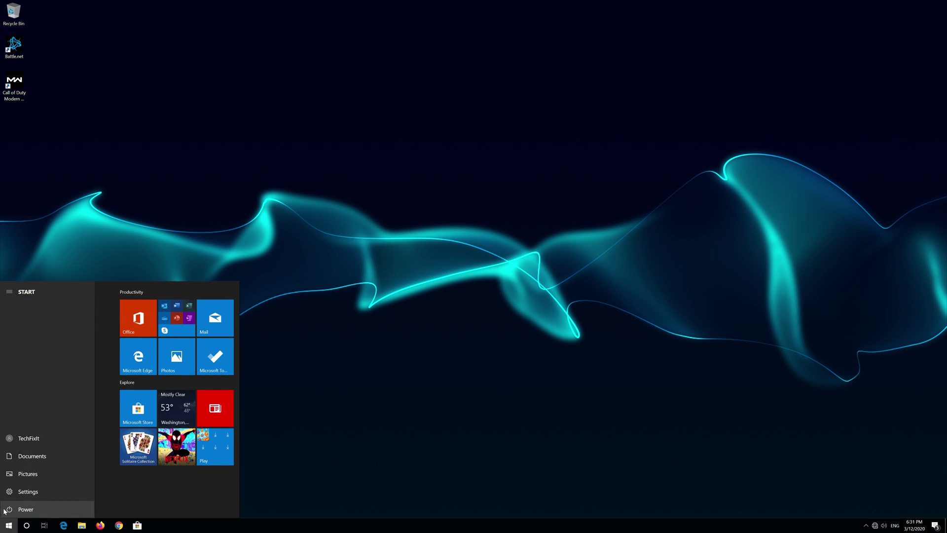
{"action": "left_click", "coordinate": [11, 506]}
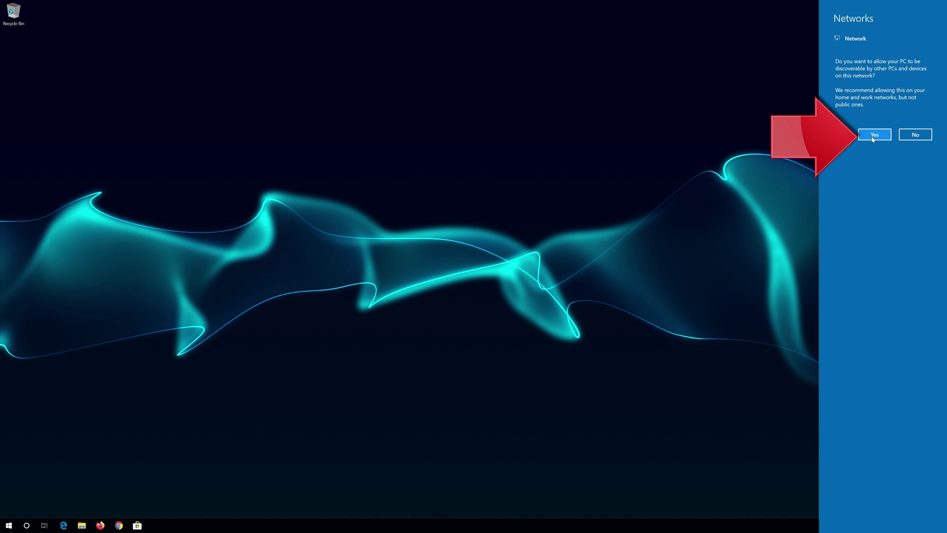
{"action": "left_click", "coordinate": [872, 139]}
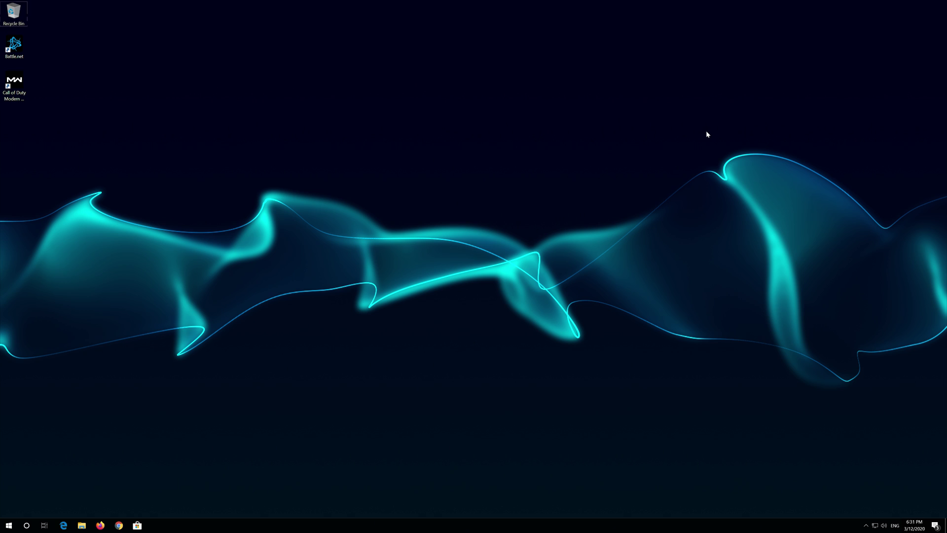
{"action": "key", "text": "super"}
{"action": "key", "text": "super"}
{"action": "key", "text": "super"}
- Search for 'control panel' and open the Control Panel best match
{"action": "type", "text": "control panel"}
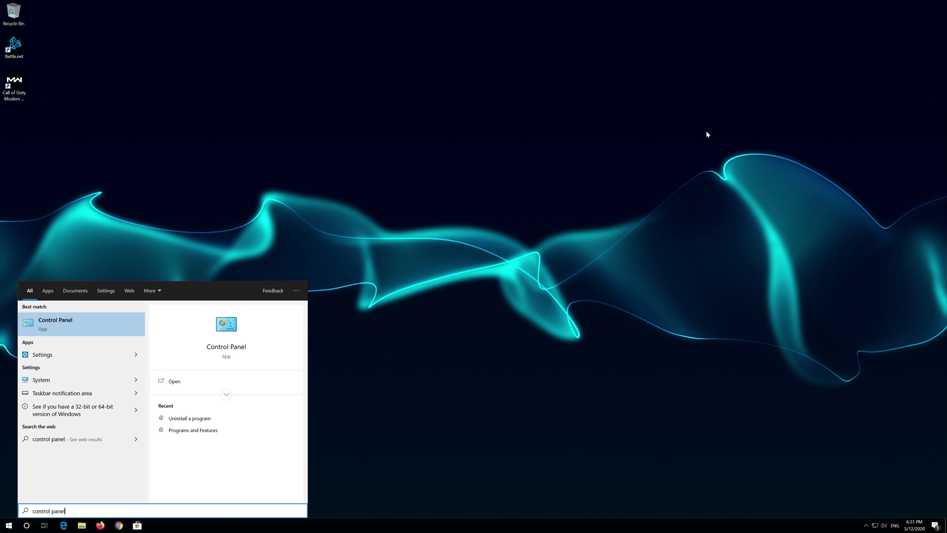
{"action": "left_click", "coordinate": [86, 323]}
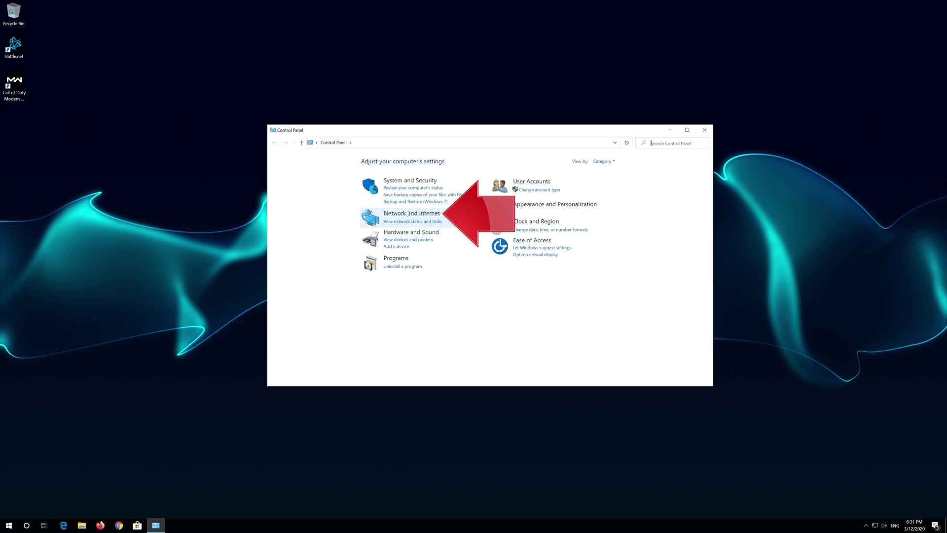
- Go through Network and Sharing Center to Change adapter settings and select the Ethernet adapter
{"action": "left_click", "coordinate": [420, 215]}
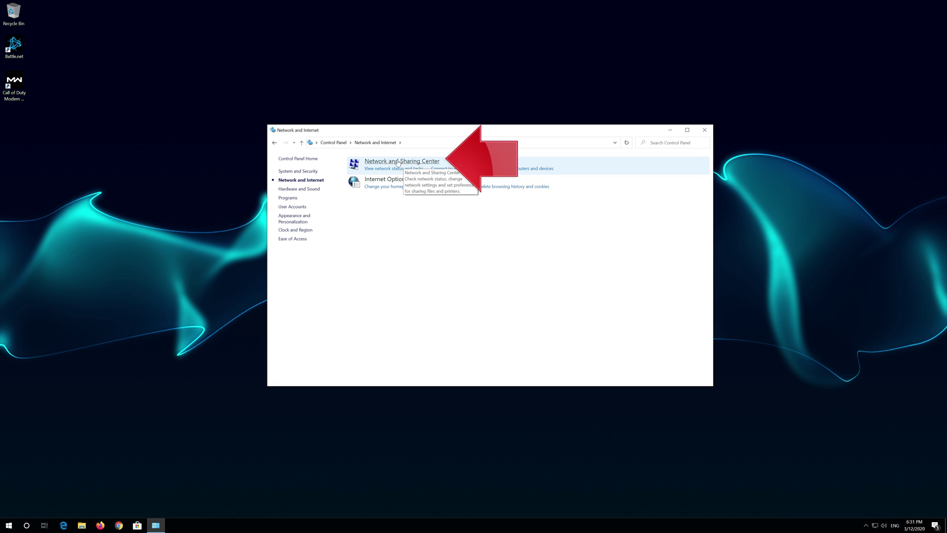
{"action": "left_click", "coordinate": [412, 164]}
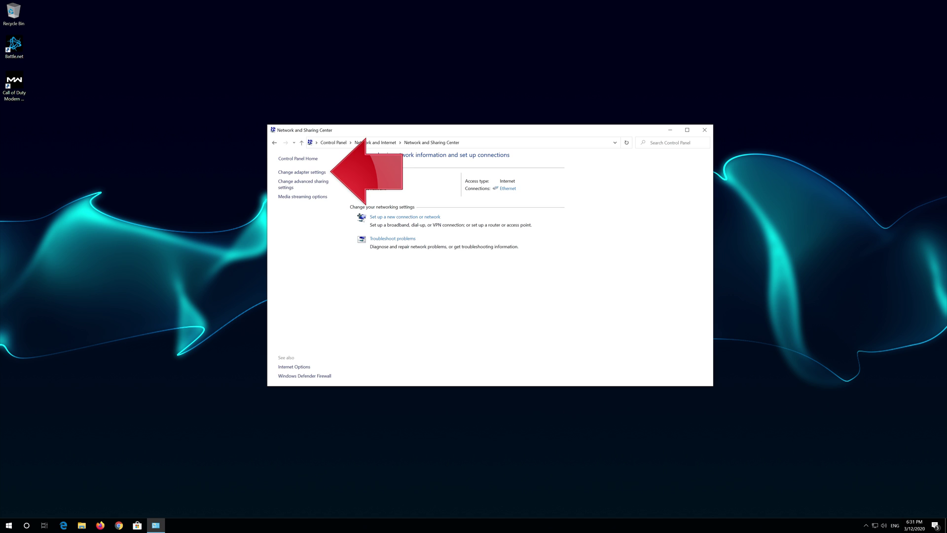
{"action": "left_click", "coordinate": [301, 172]}
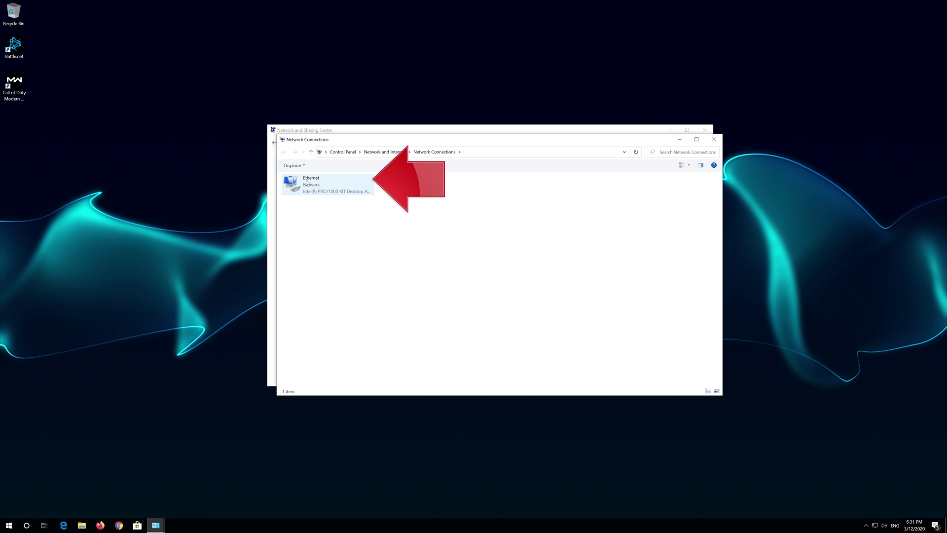
{"action": "left_click", "coordinate": [305, 184]}
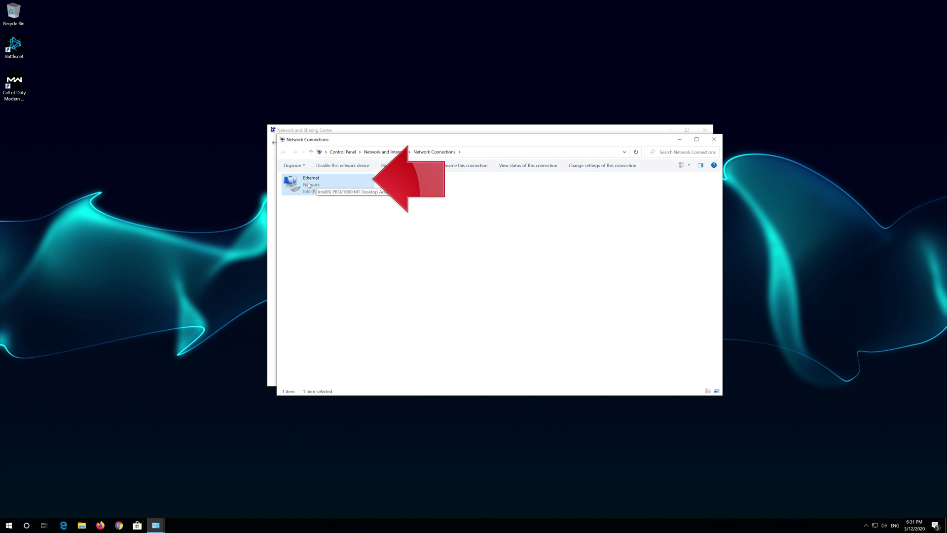
- Open Ethernet Properties, shift the dialog right, and open the Internet Protocol Version 4 (TCP/IPv4) properties
{"action": "right_click", "coordinate": [326, 184]}
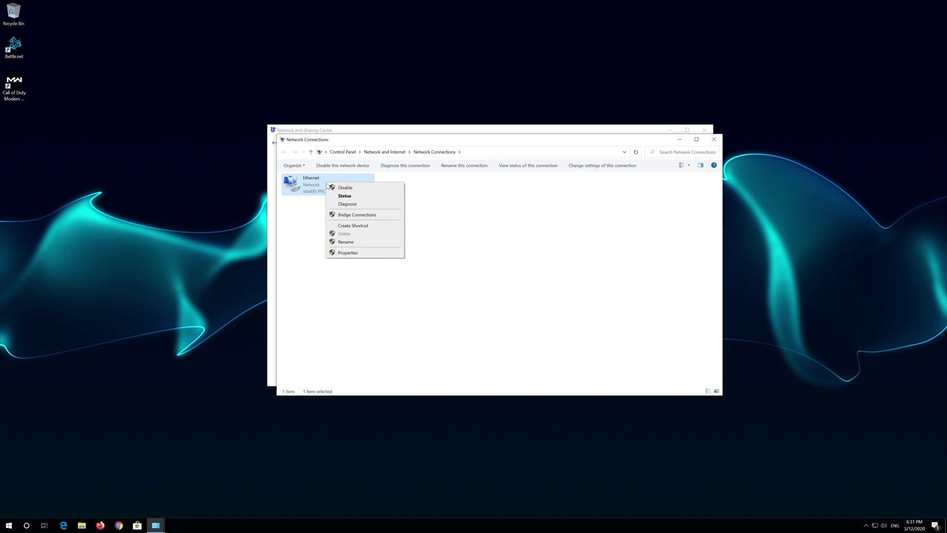
{"action": "left_click", "coordinate": [357, 255]}
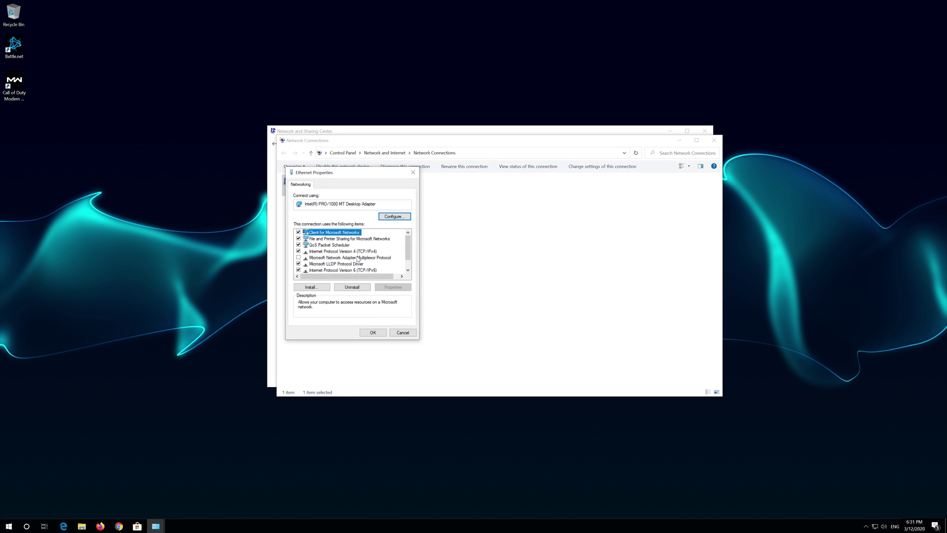
{"action": "left_click_drag", "start_coordinate": [350, 177], "coordinate": [498, 181]}
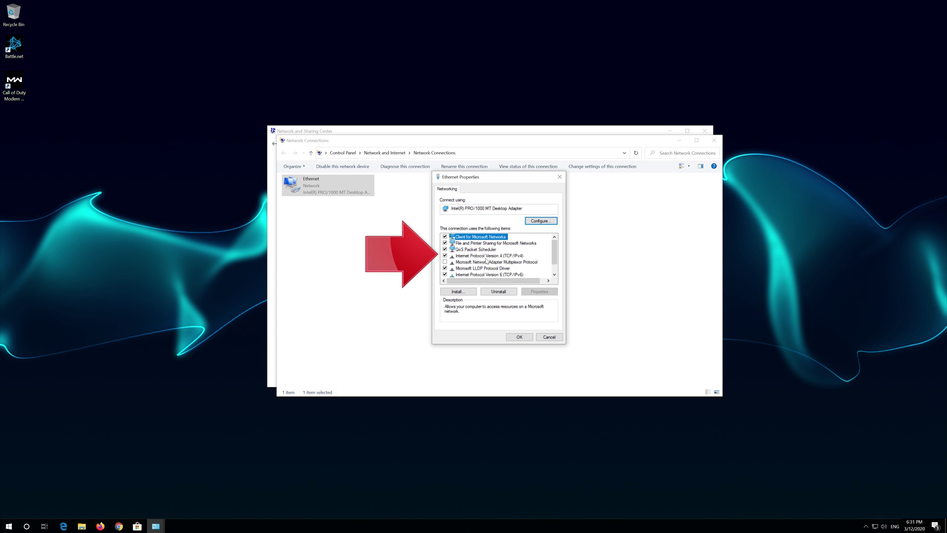
{"action": "left_click", "coordinate": [511, 258]}
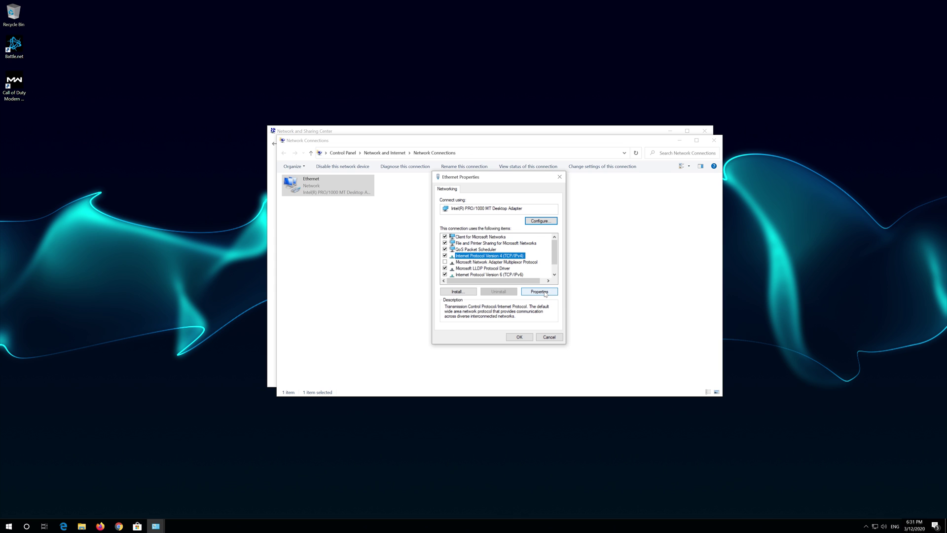
{"action": "left_click", "coordinate": [545, 293]}
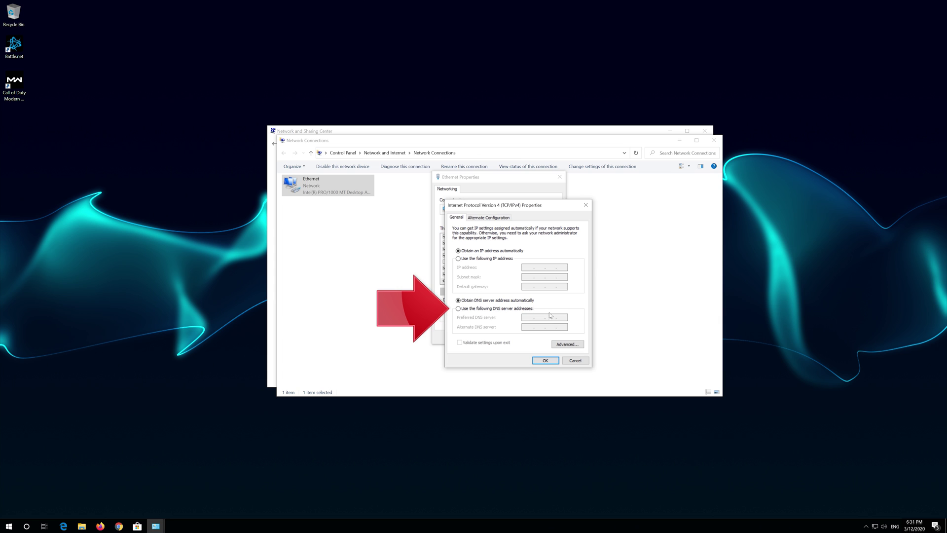
- Use manual DNS servers 1.1.1.1 preferred and 1.0.0.1 alternate, and save with OK
{"action": "left_click", "coordinate": [459, 309]}
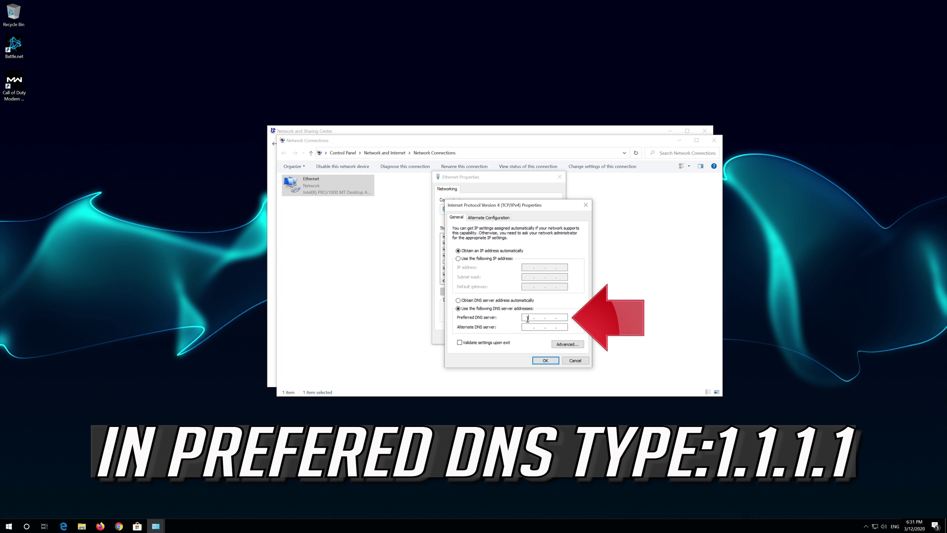
{"action": "type", "text": "1.1.1.1"}
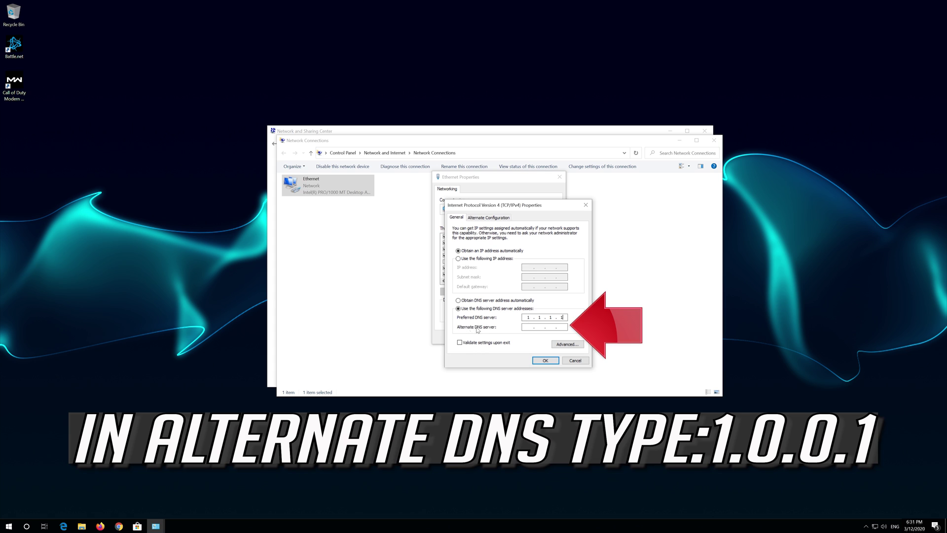
{"action": "left_click", "coordinate": [527, 326]}
{"action": "type", "text": "1.0.."}
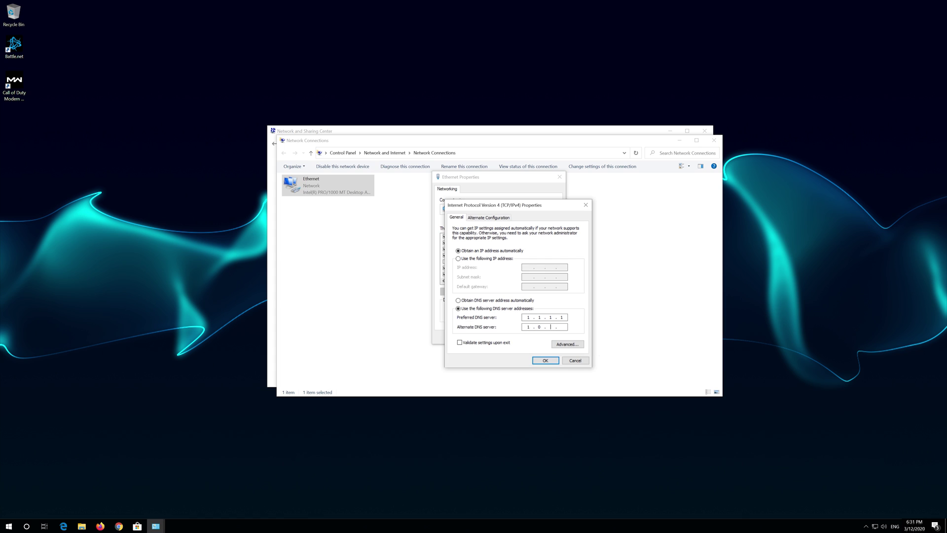
{"action": "type", "text": "0.0.1"}
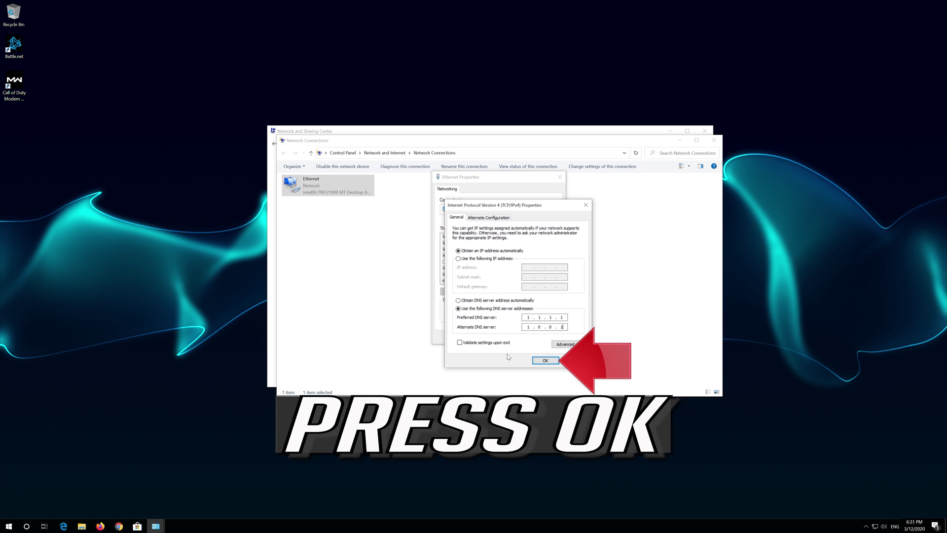
{"action": "left_click", "coordinate": [545, 361]}
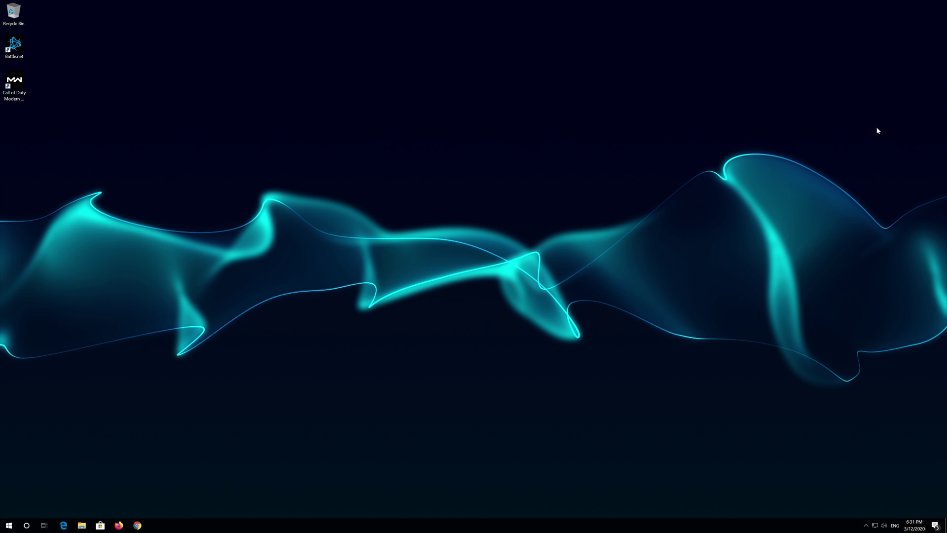
- Search for cmd and run Command Prompt as administrator, approving the permission prompt
{"action": "key", "text": "super"}
{"action": "type", "text": "cmd"}
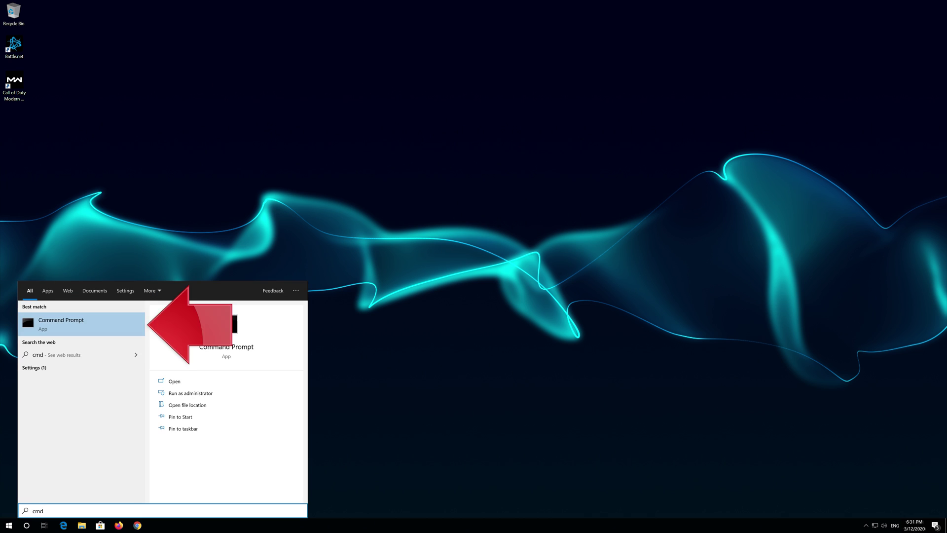
{"action": "right_click", "coordinate": [96, 329]}
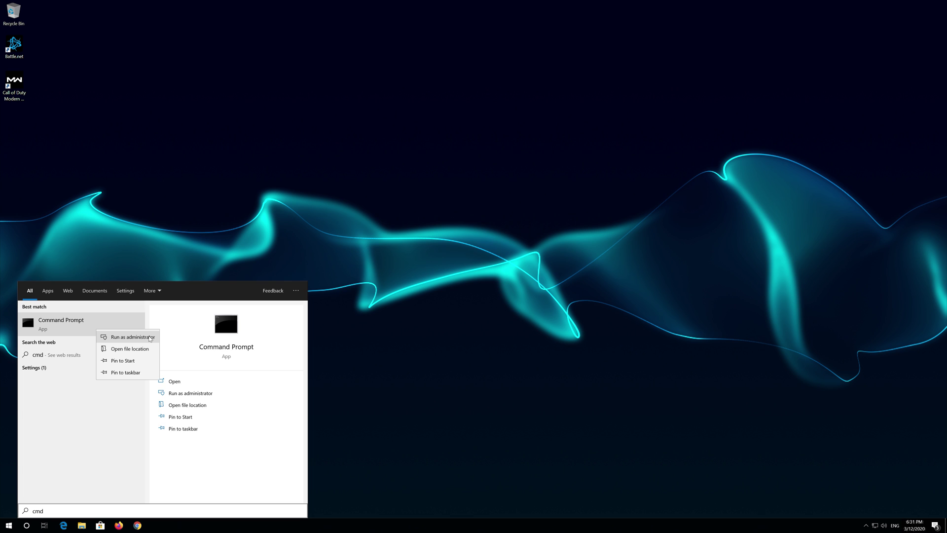
{"action": "left_click", "coordinate": [150, 339]}
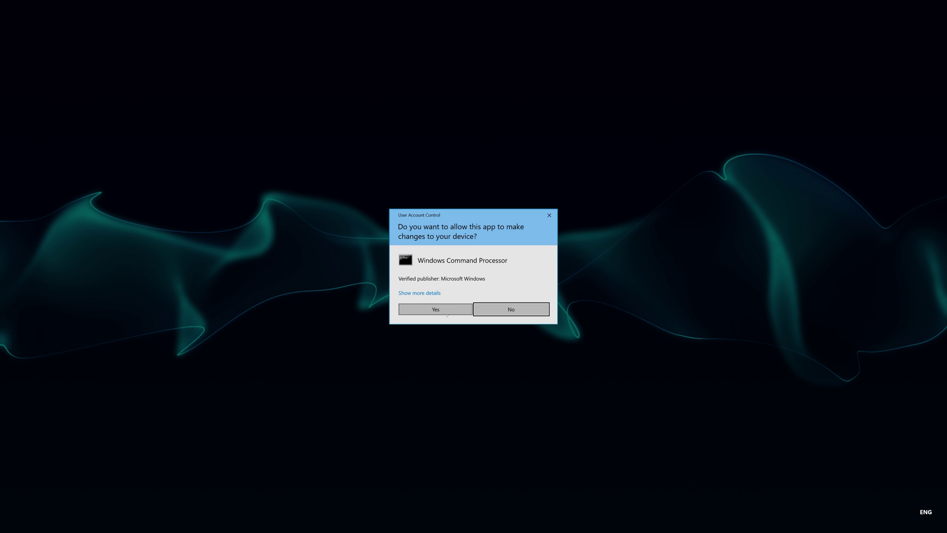
{"action": "left_click", "coordinate": [442, 310]}
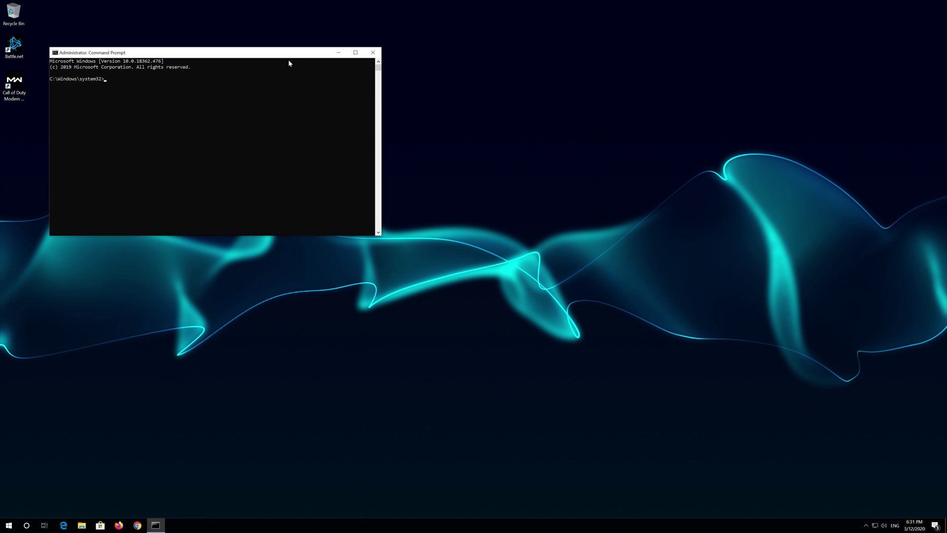
- Centre and enlarge the window, run netsh int ip reset C:\resetlog.txt, then type netsh winsock reset
{"action": "left_click_drag", "start_coordinate": [287, 54], "coordinate": [506, 154]}
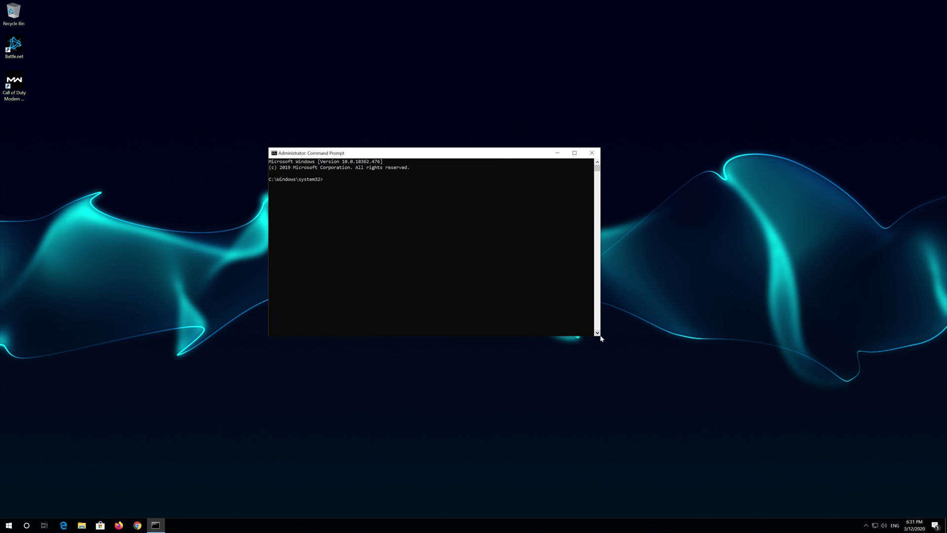
{"action": "left_click_drag", "start_coordinate": [600, 335], "coordinate": [656, 357]}
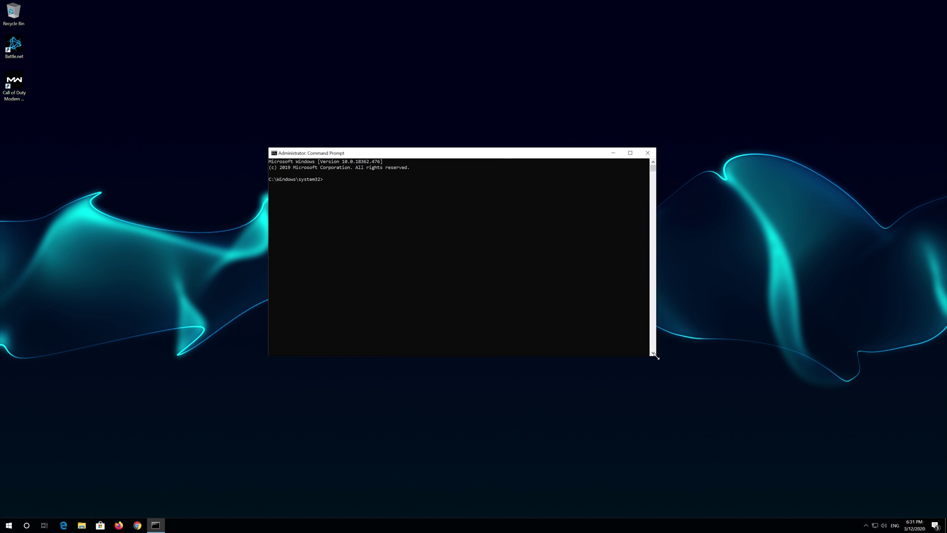
{"action": "left_click_drag", "start_coordinate": [519, 155], "coordinate": [529, 143]}
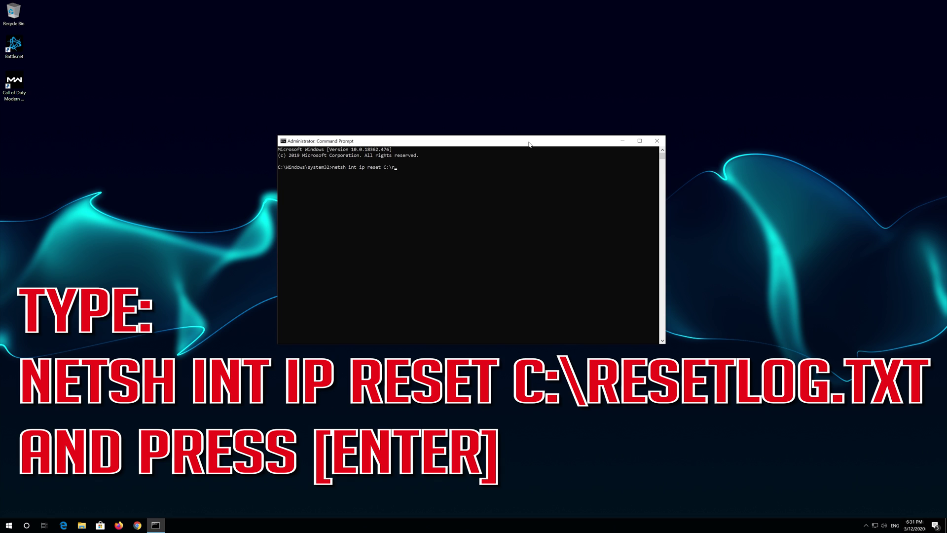
{"action": "type", "text": "etlog.txt"}
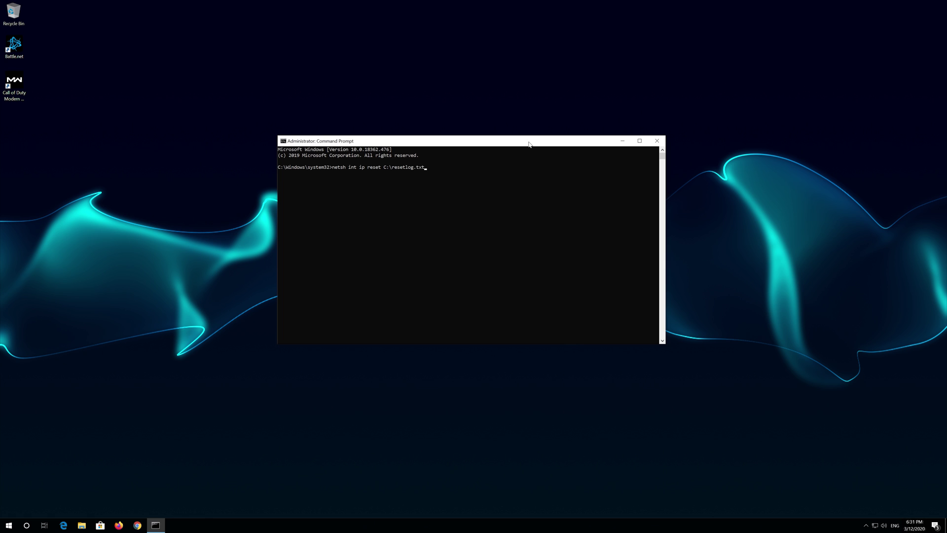
{"action": "key", "text": "Return"}
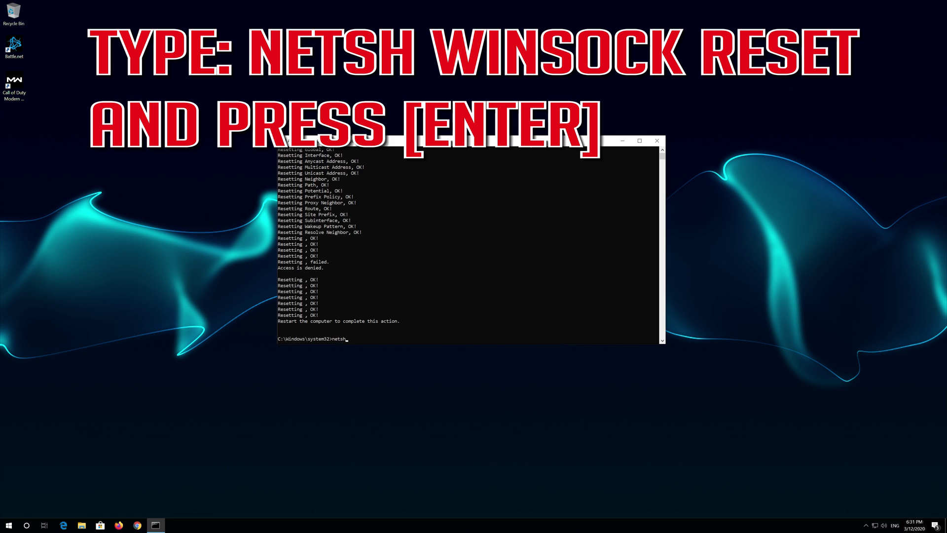
{"action": "type", "text": "netsh winsock reset"}
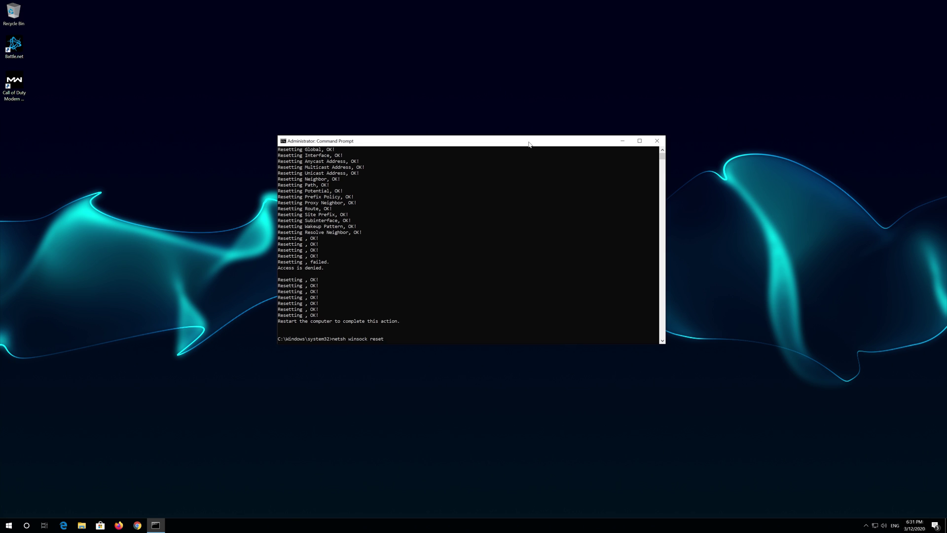
- Run netsh winsock reset and ipconfig /flushdns, then exit Command Prompt
{"action": "key", "text": "Return"}
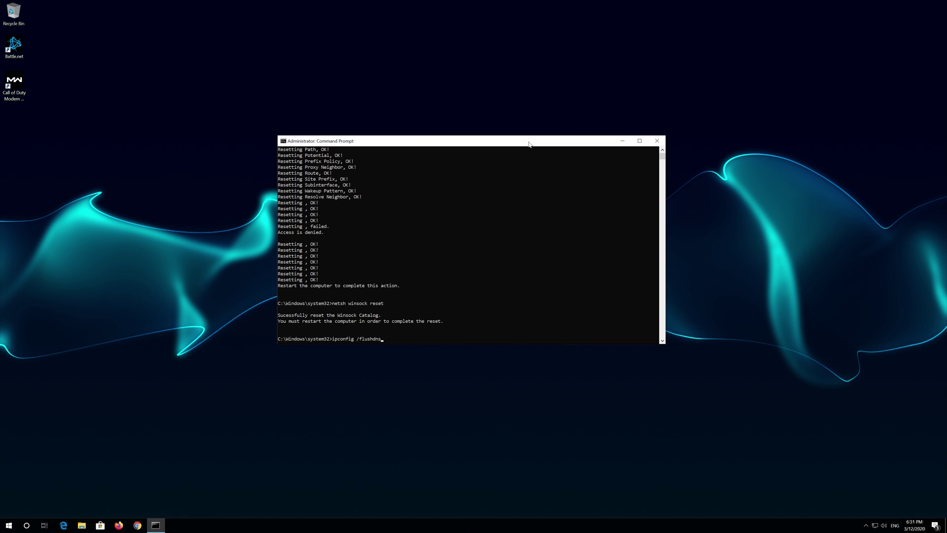
{"action": "key", "text": "Return"}
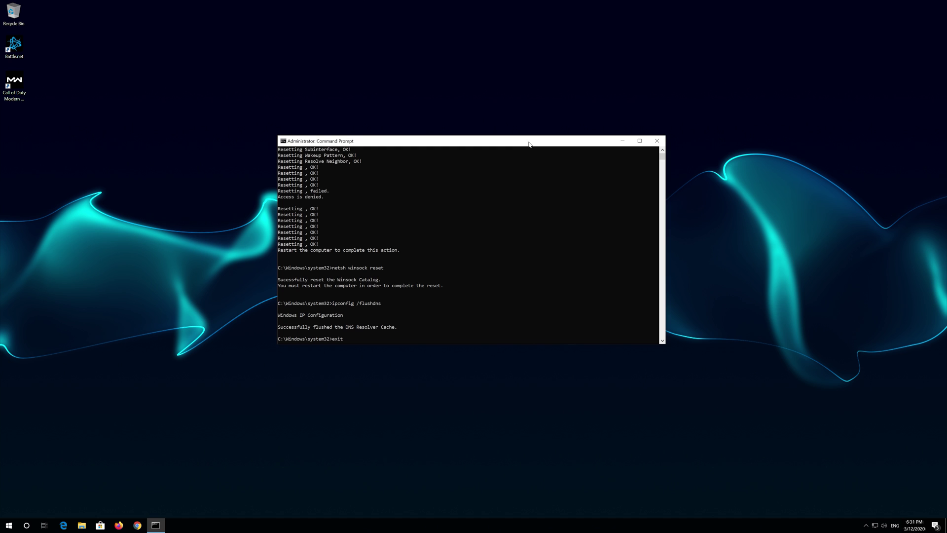
{"action": "key", "text": "Return"}
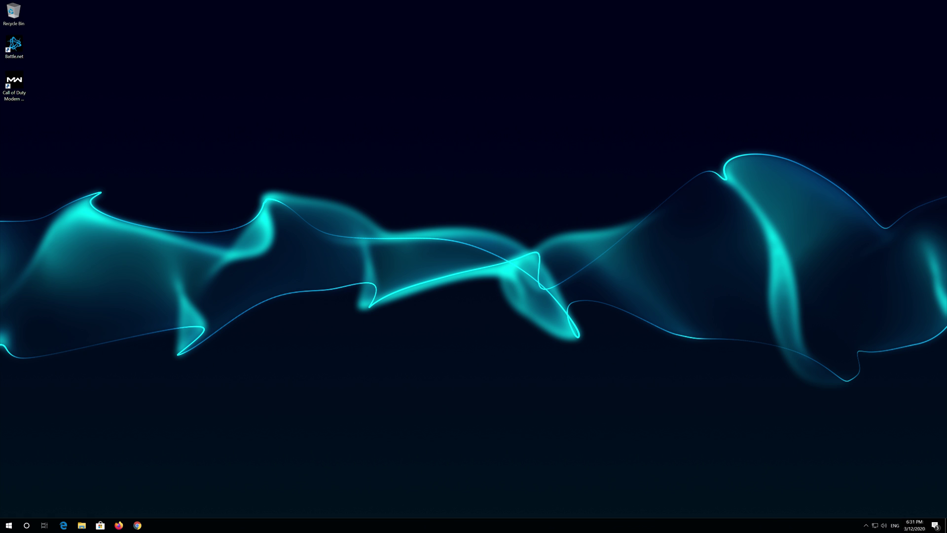
- Search the Start menu for 'control panel' and open the Control Panel result
{"action": "left_click", "coordinate": [4, 523]}
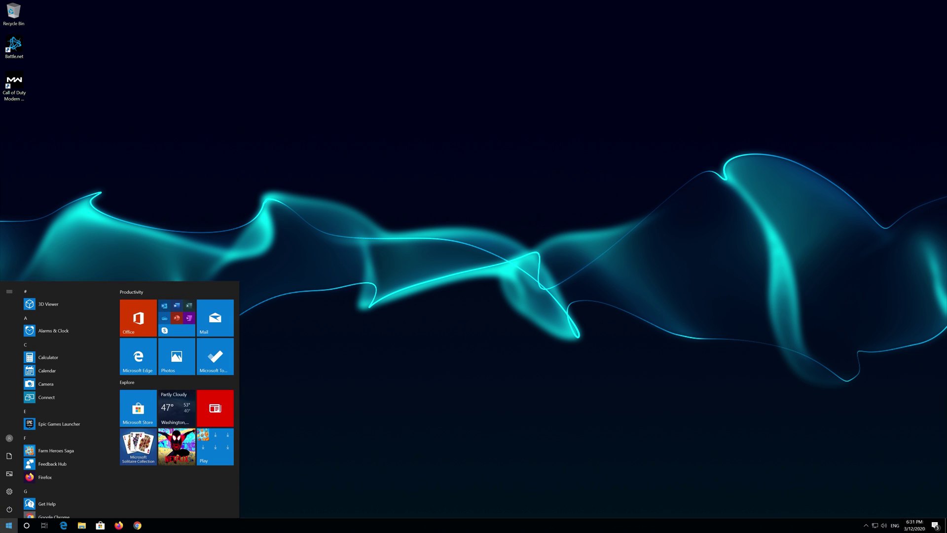
{"action": "left_click", "coordinate": [6, 511]}
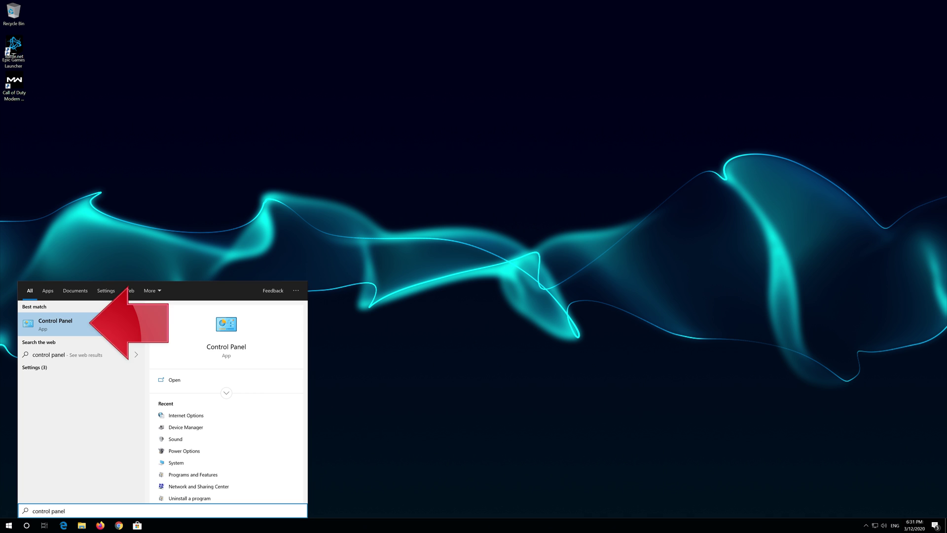
{"action": "left_click", "coordinate": [94, 321]}
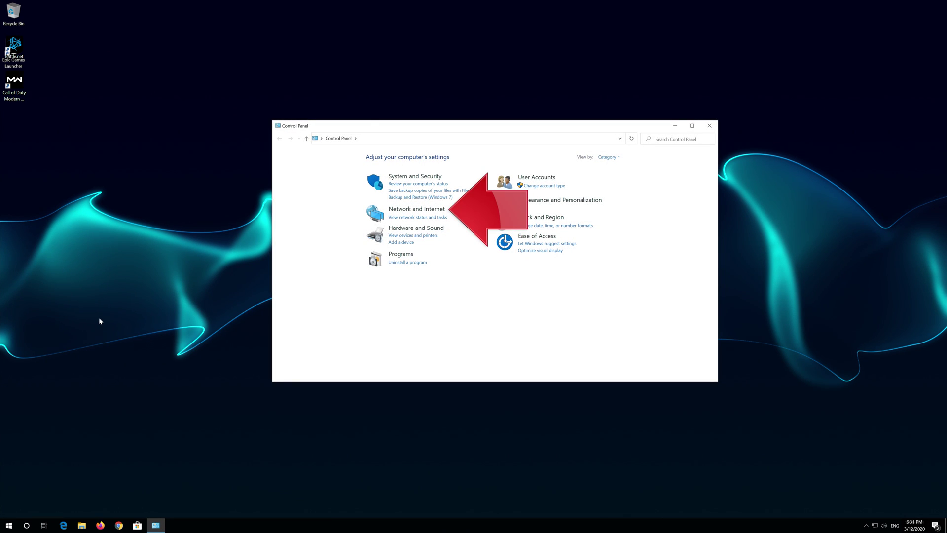
- Open Internet Options under Network and Internet, then the Connections tab's LAN settings
{"action": "left_click", "coordinate": [410, 210]}
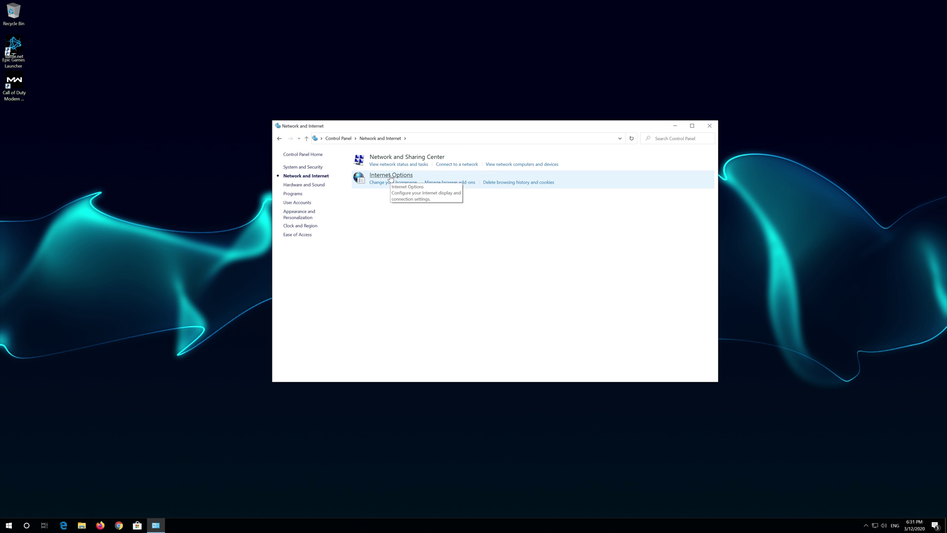
{"action": "left_click", "coordinate": [391, 176]}
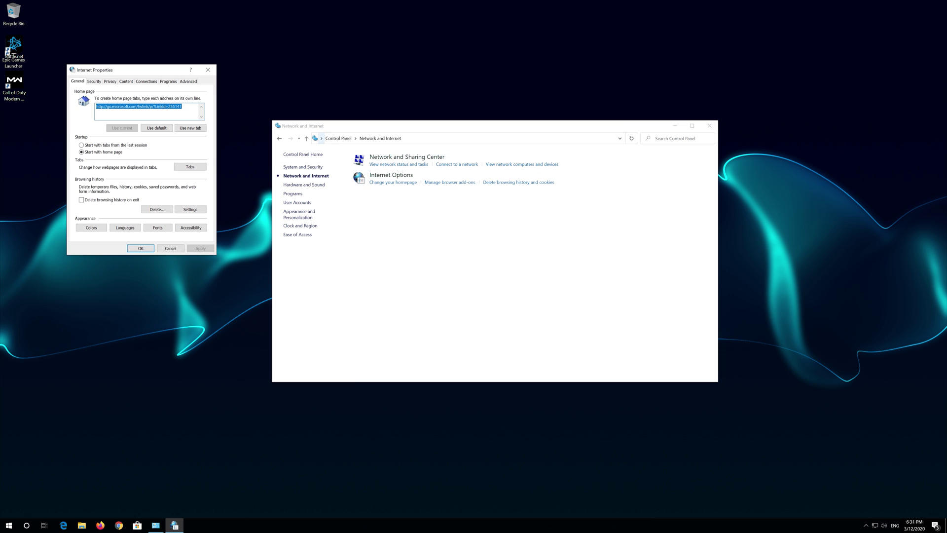
{"action": "left_click_drag", "start_coordinate": [161, 70], "coordinate": [473, 150]}
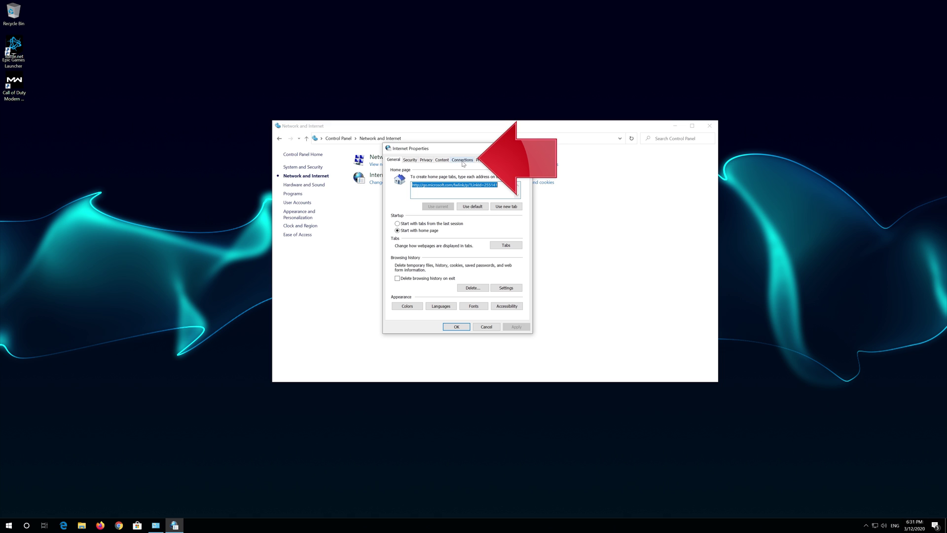
{"action": "left_click", "coordinate": [462, 161]}
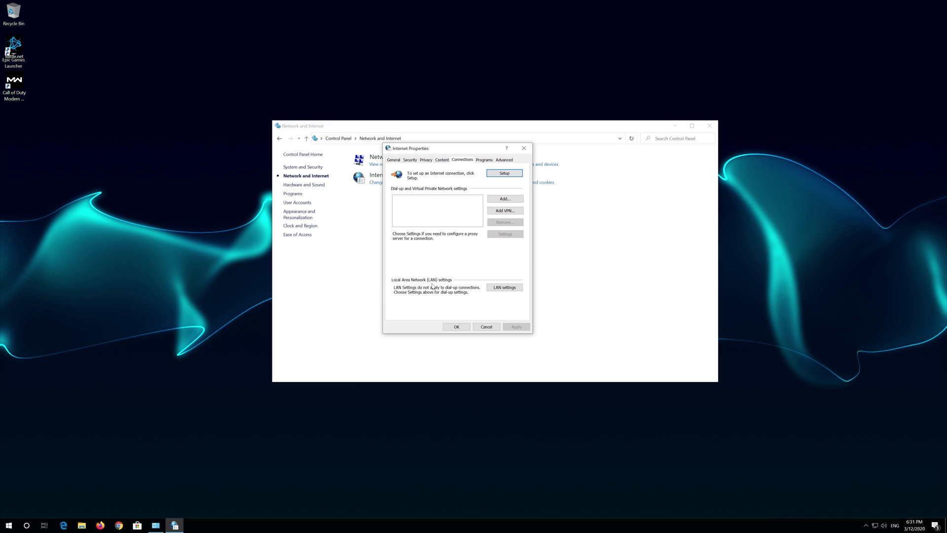
{"action": "left_click", "coordinate": [504, 288]}
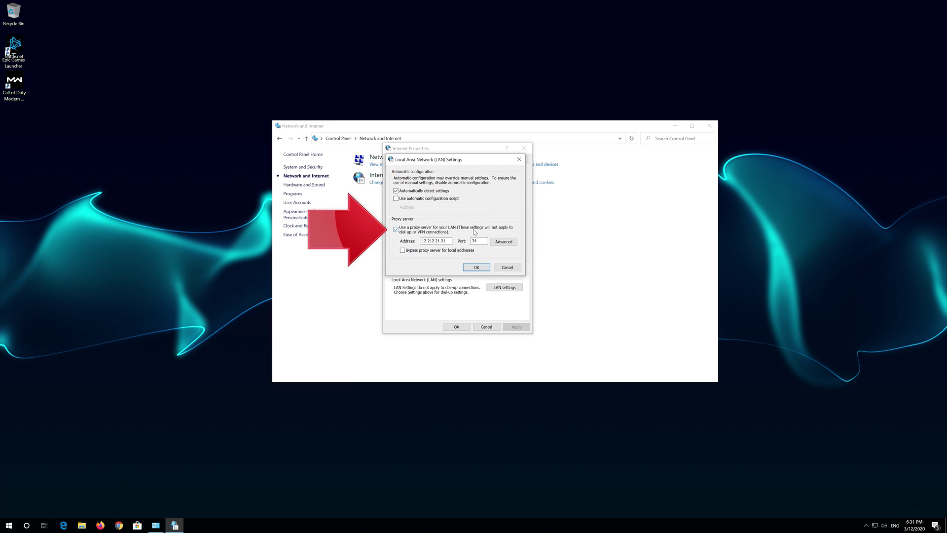
- Turn off 'Use a proxy server for your LAN', save, close Control Panel and restart Windows
{"action": "left_click", "coordinate": [396, 229]}
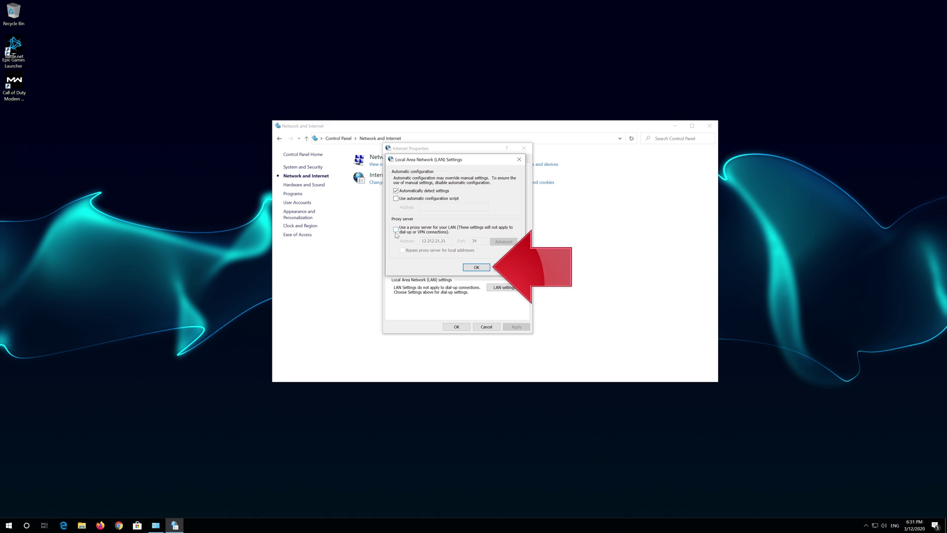
{"action": "left_click", "coordinate": [480, 266]}
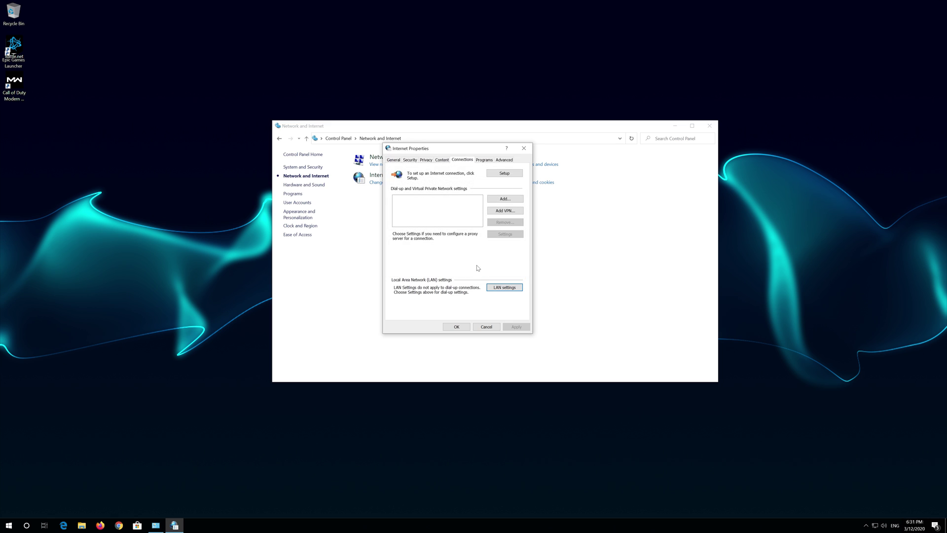
{"action": "left_click", "coordinate": [448, 330]}
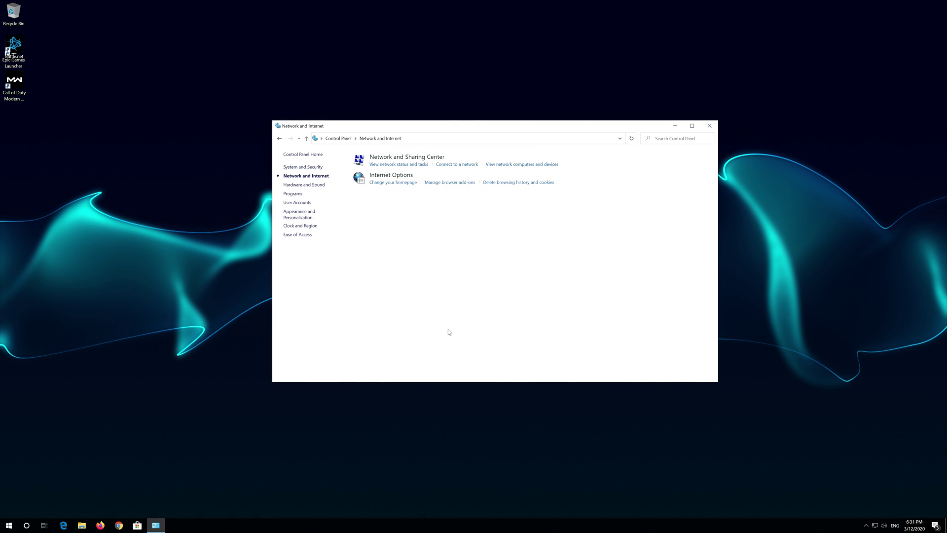
{"action": "left_click", "coordinate": [709, 126]}
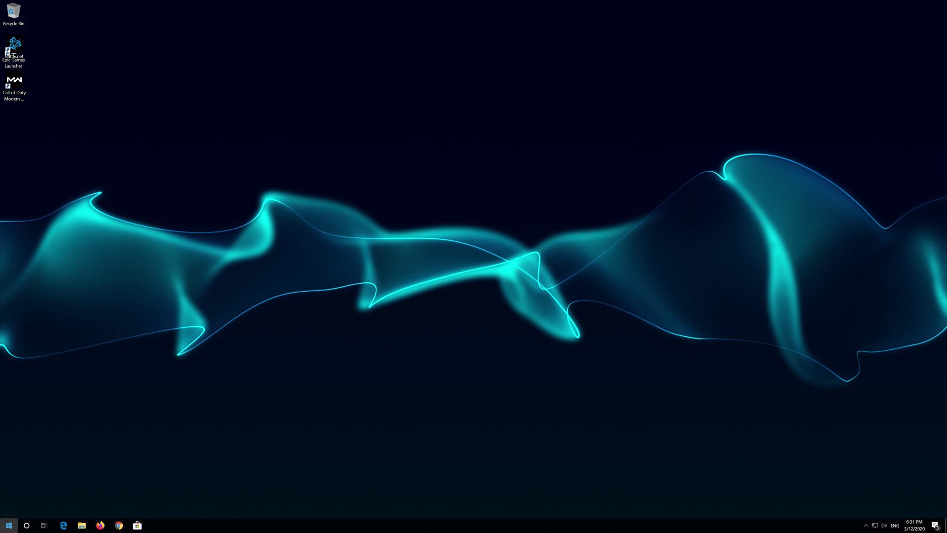
{"action": "left_click", "coordinate": [9, 525]}
{"action": "left_click", "coordinate": [8, 508]}
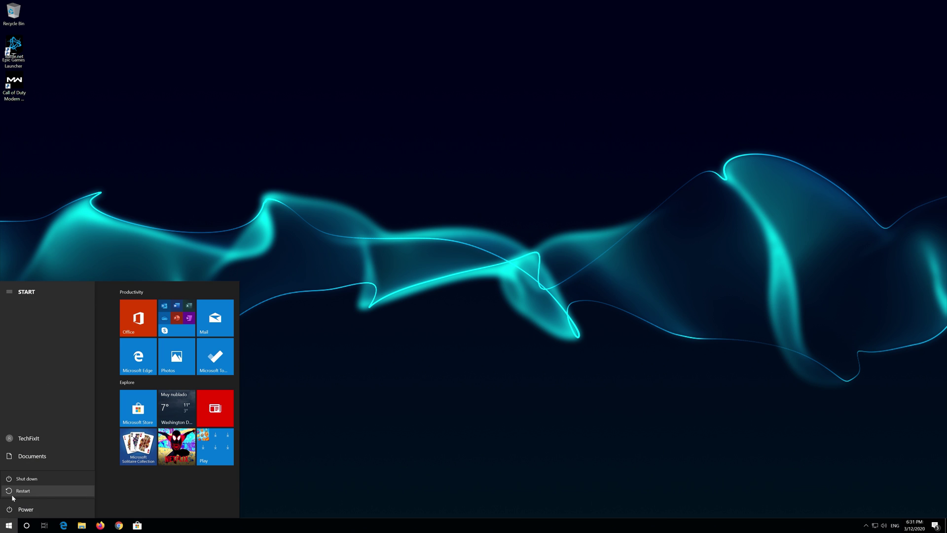